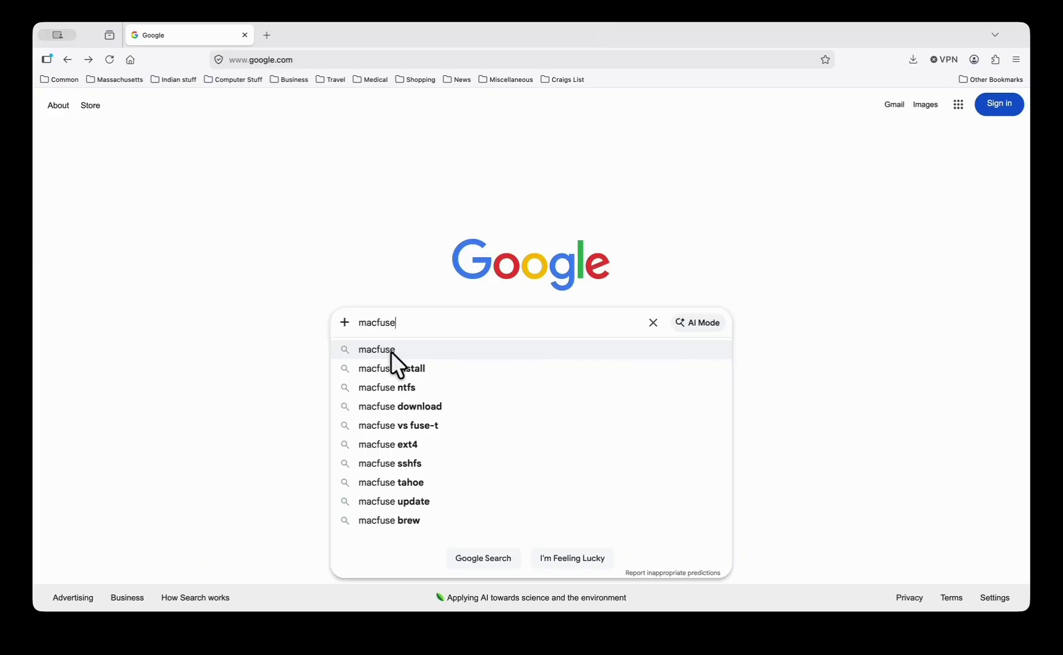
Search Google for macfuse and open the macFUSE home page from the results
left_click(391, 351)
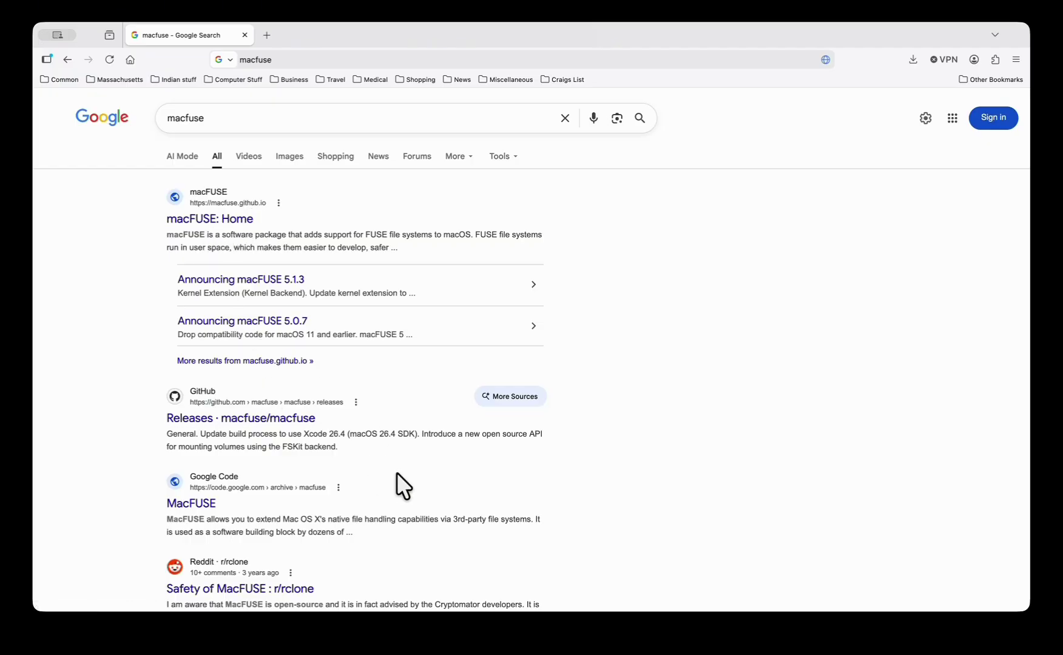
scroll(396, 471, "down", 2)
scroll(397, 473, "down", 3)
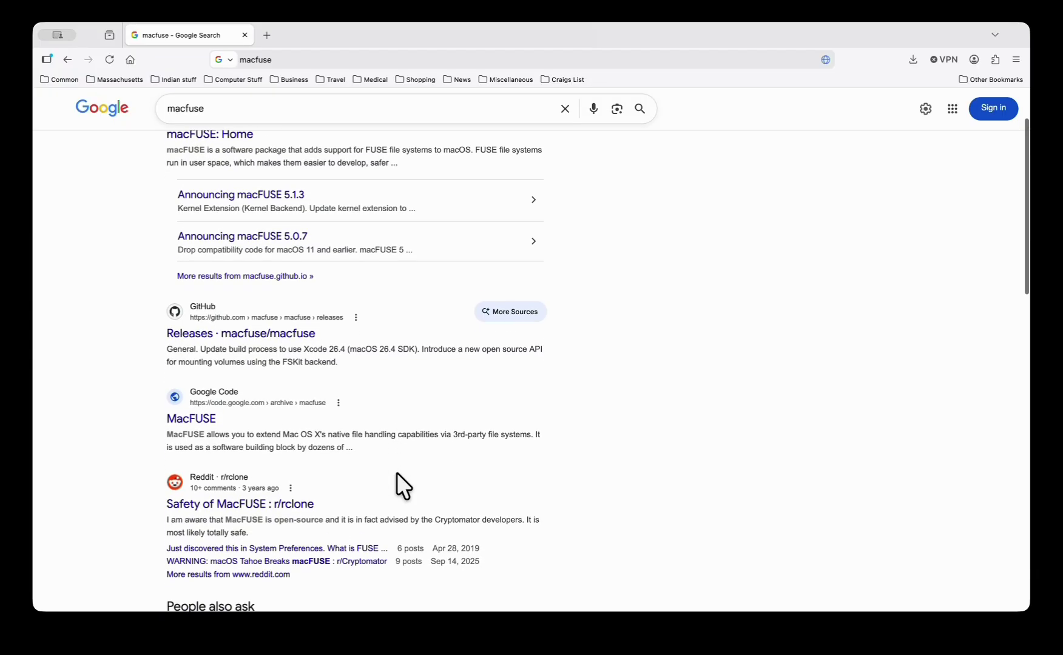
scroll(396, 471, "down", 10)
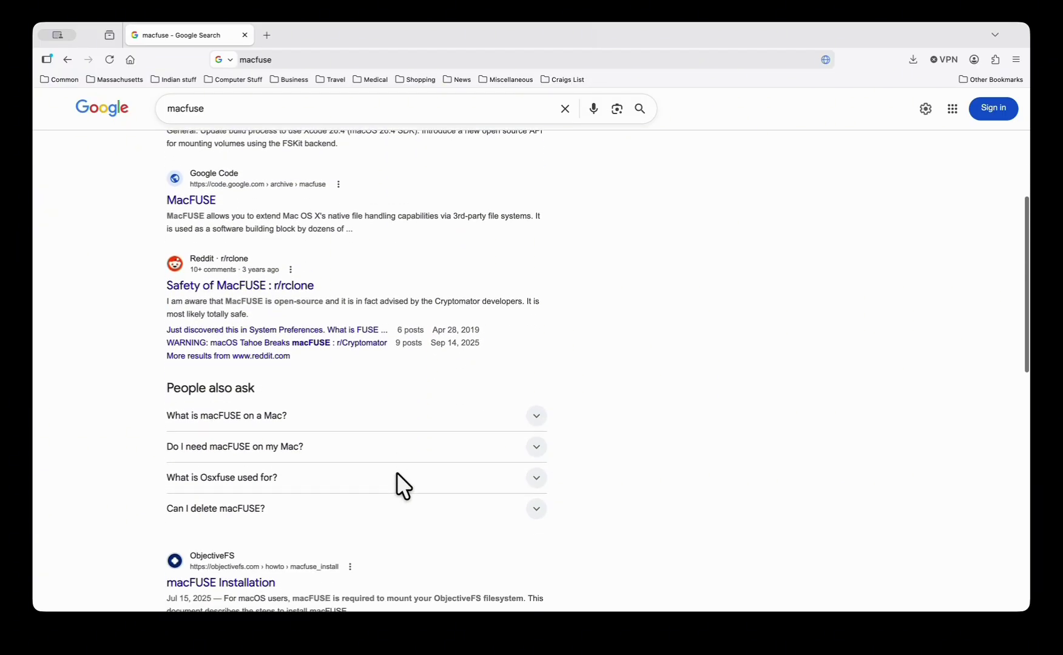
scroll(374, 388, "up", 15)
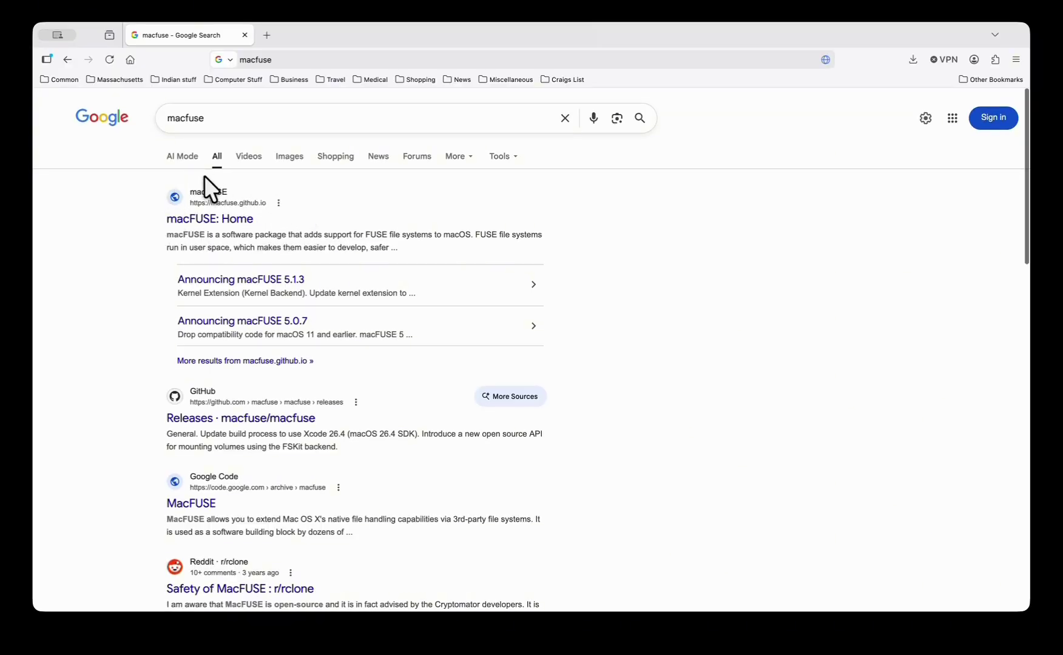
left_click(234, 220)
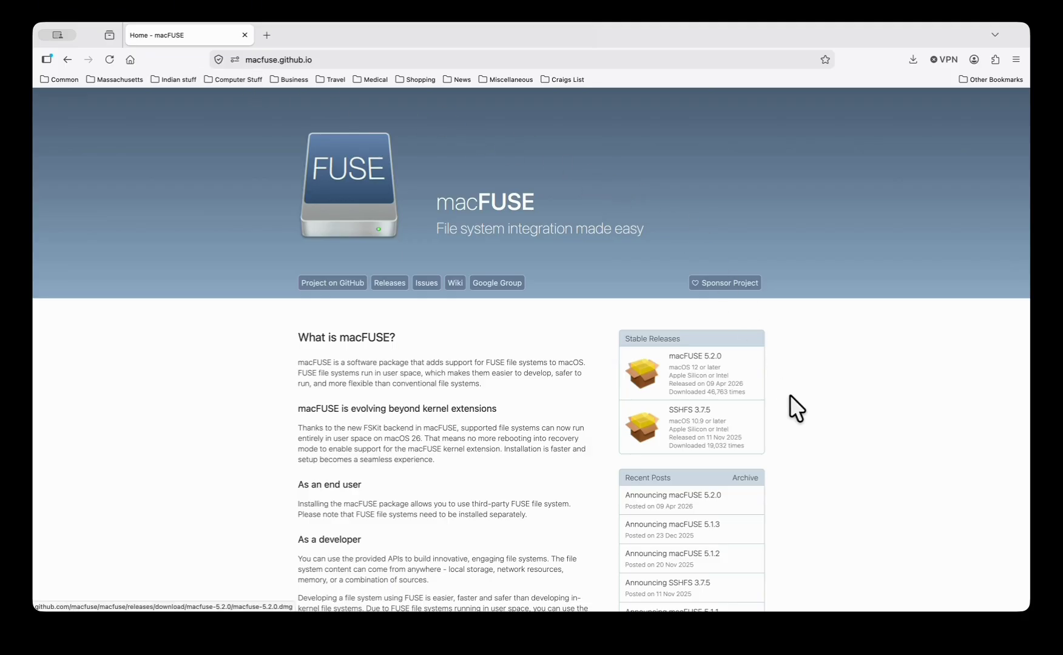
Download the macFUSE 5.2.0 stable release and reveal macfuse-5.2.0.dmg in its download folder
scroll(840, 436, "down", 2)
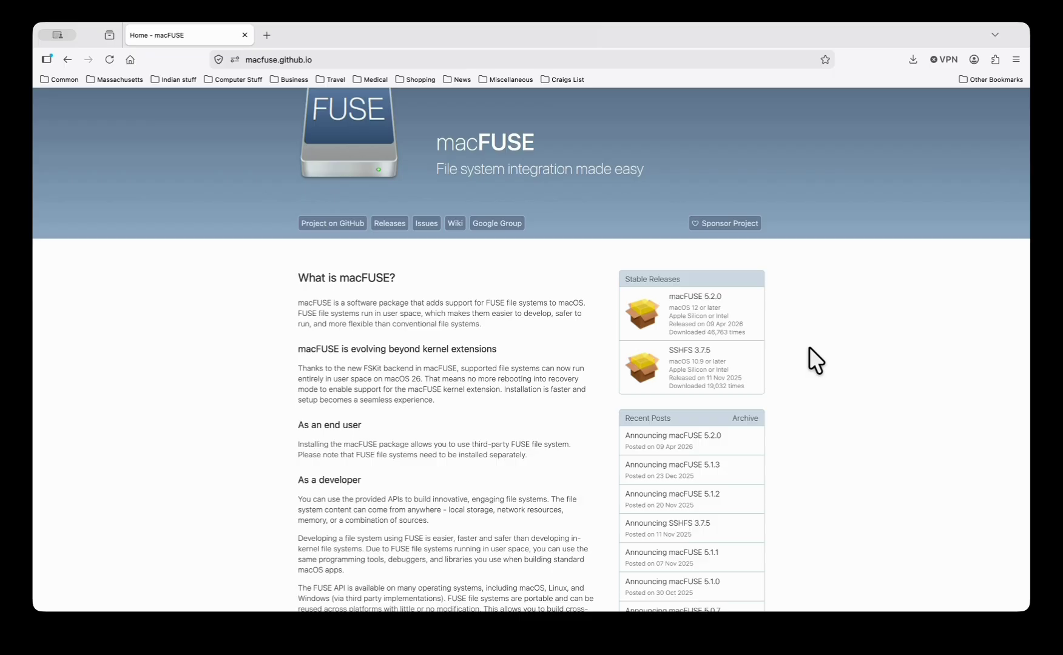
scroll(811, 349, "down", 1)
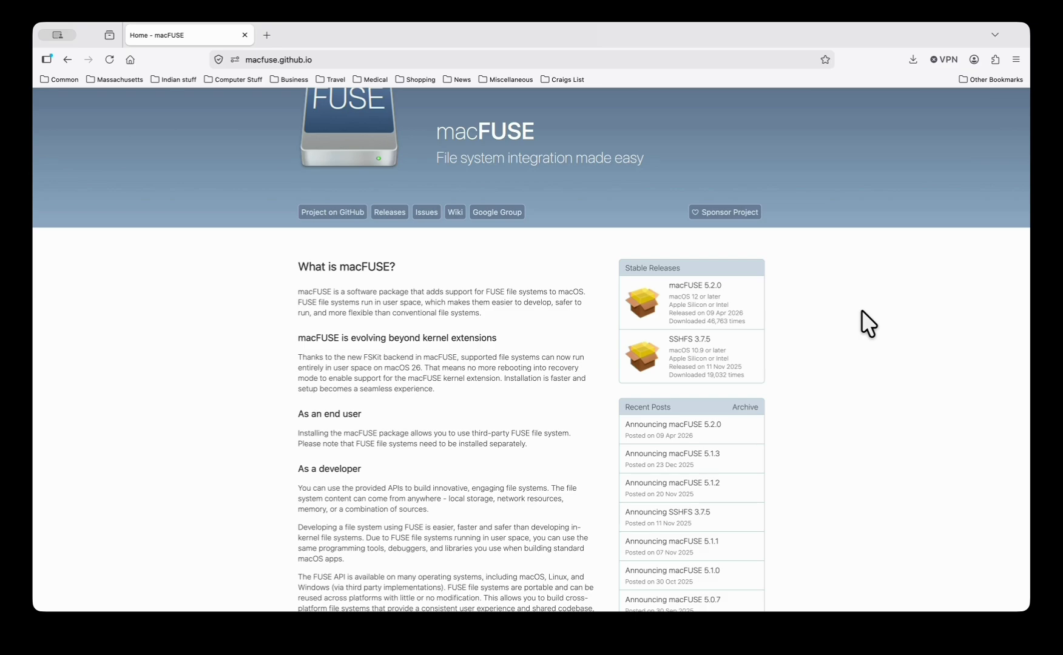
left_click(702, 310)
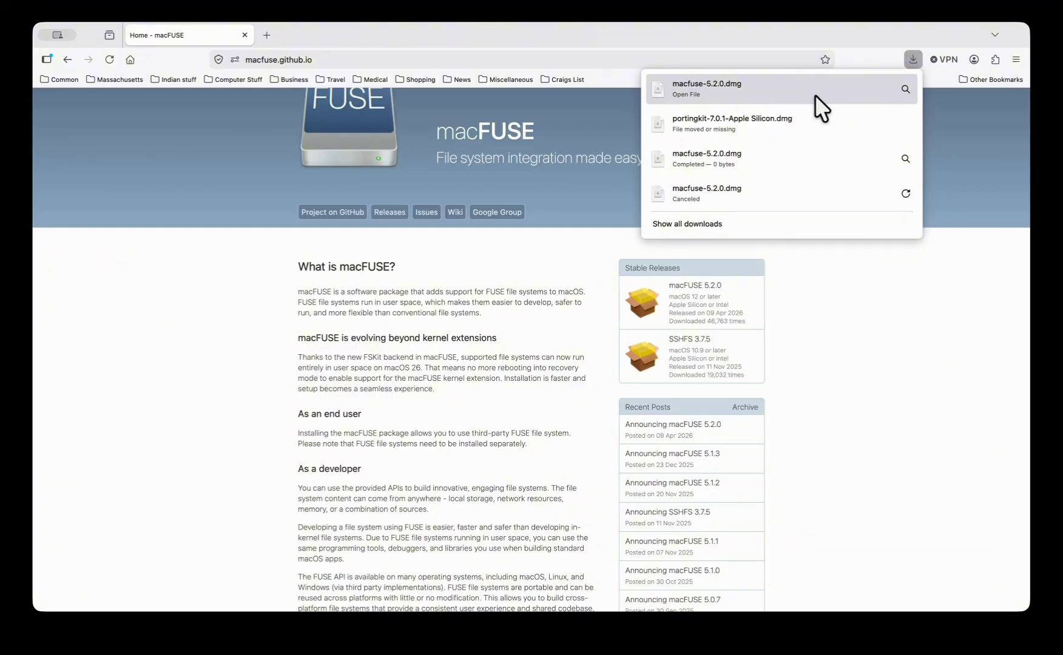
left_click(904, 89)
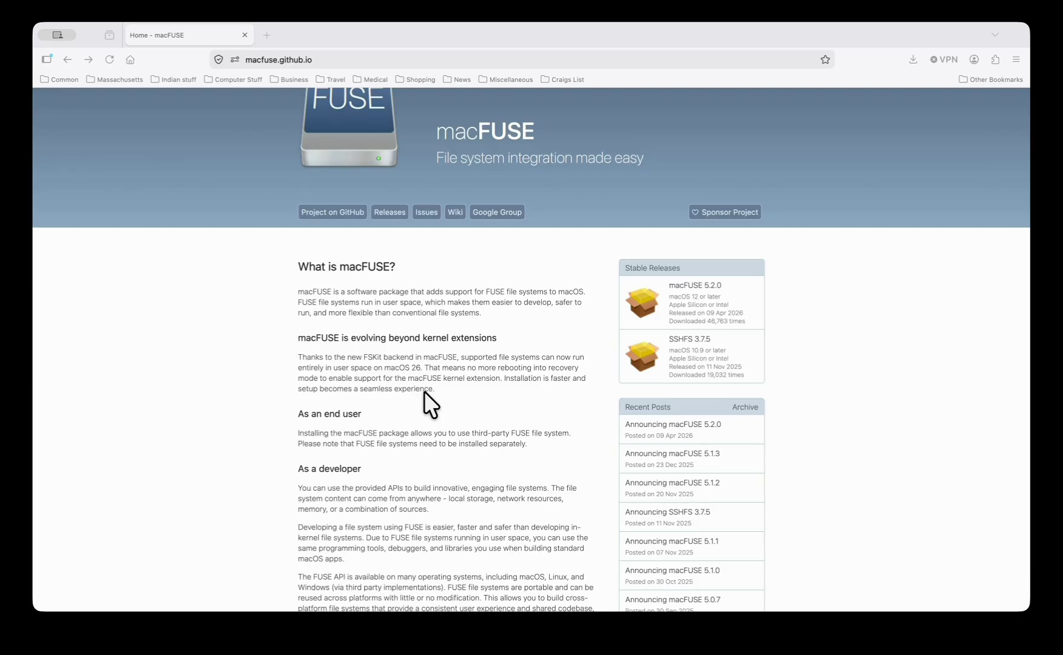
From the browser's home page, search Google for portkit mac and open the Porting Kit website
key("super+shift+h")
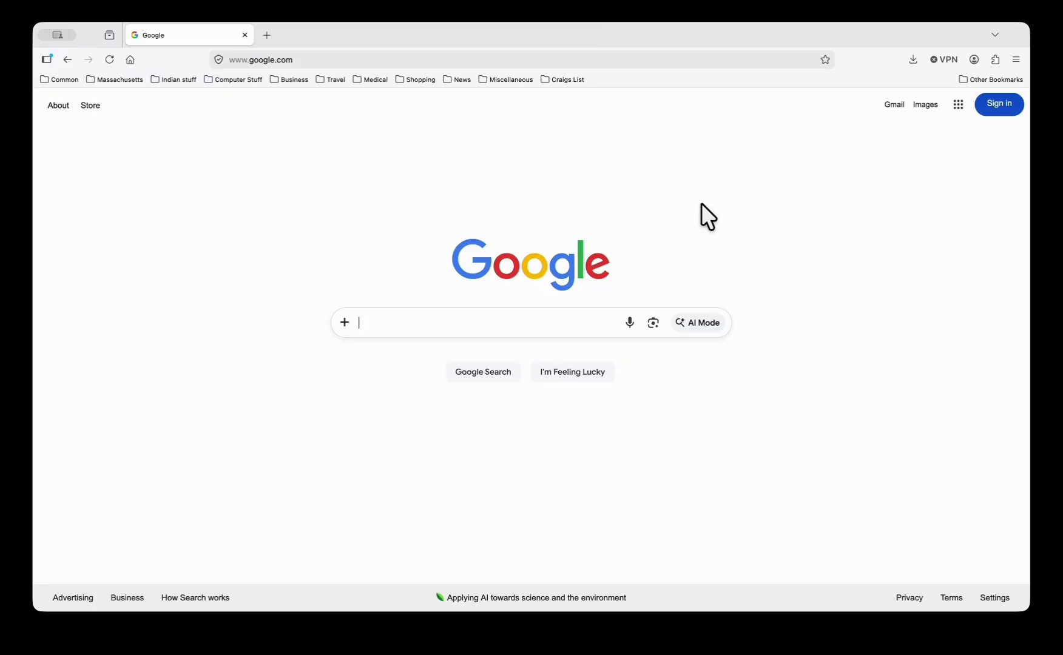
type("po")
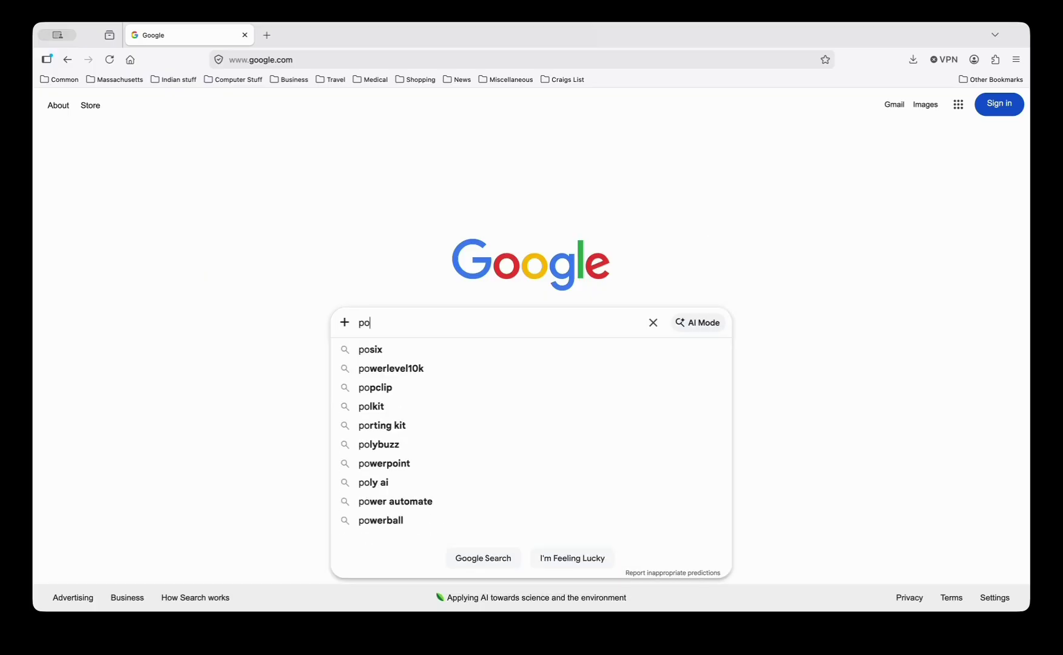
type("rtkit")
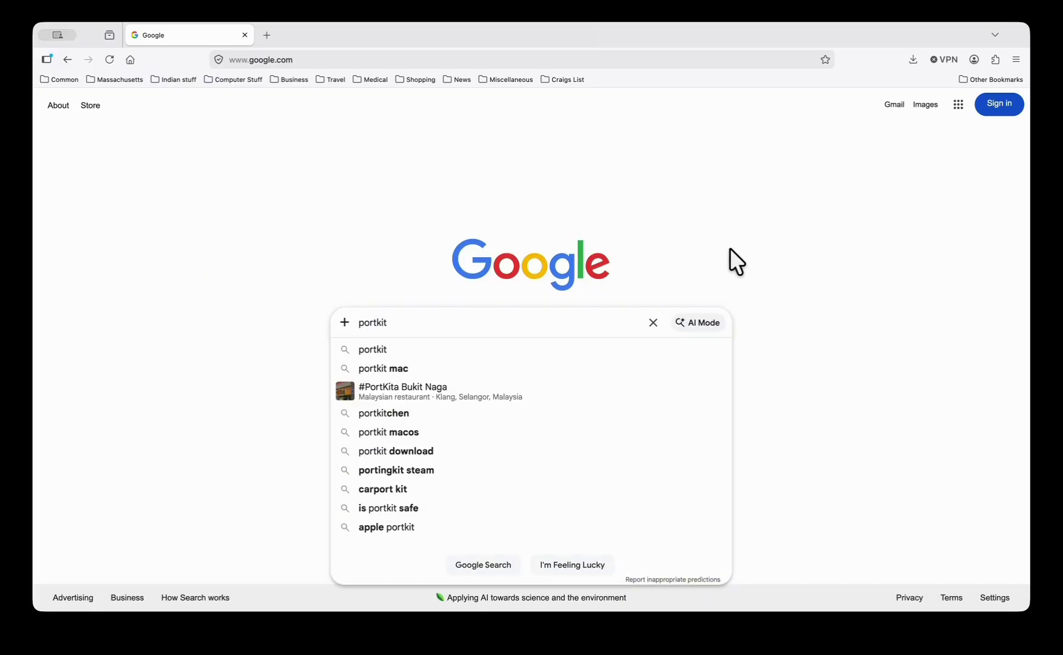
left_click(452, 373)
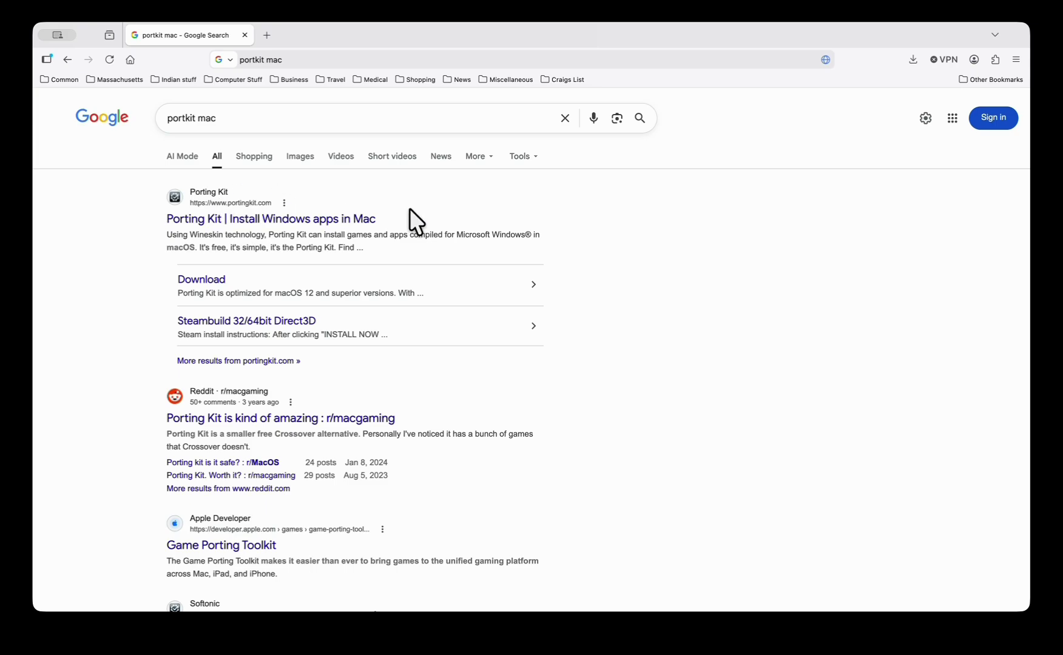
left_click(328, 235)
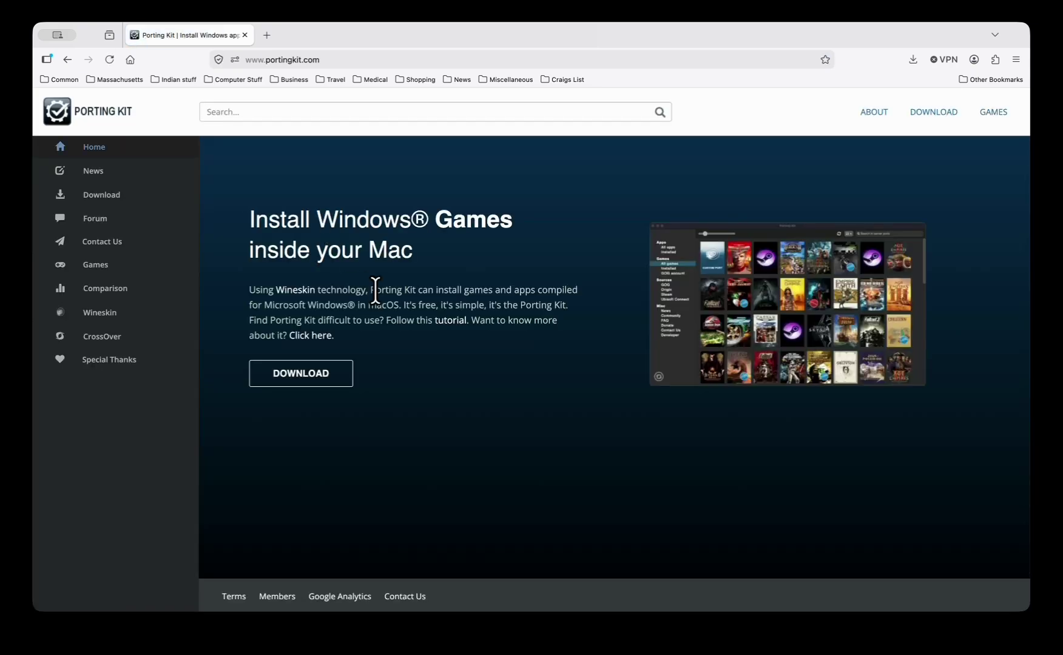
Go to the site's download page and open the itch.io page for Porting Kit 7 (macOS 12.0+)
left_click(313, 377)
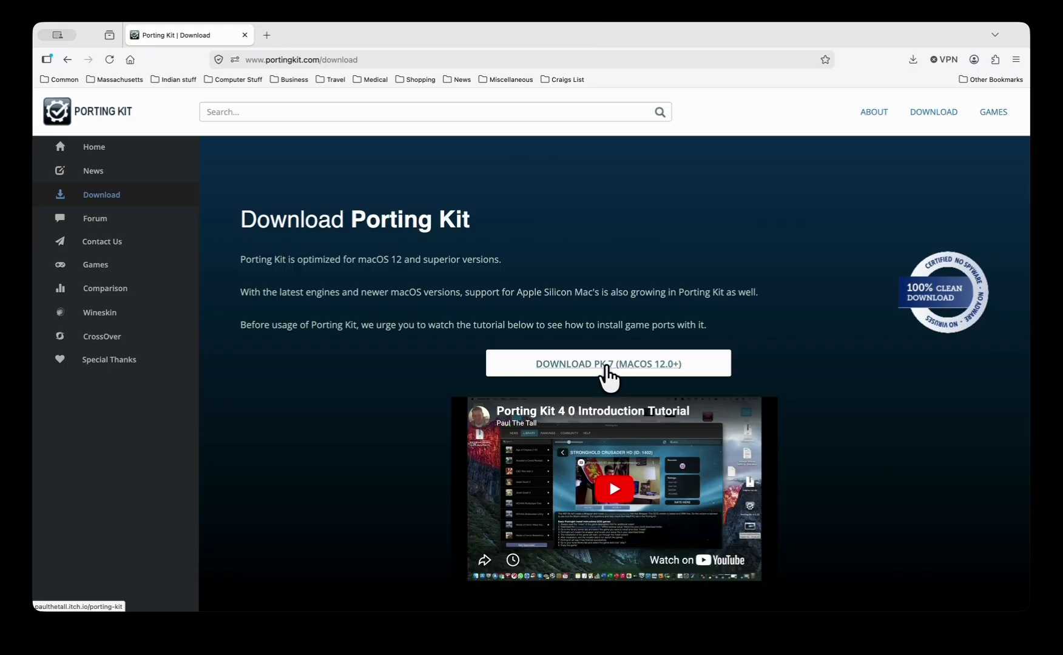
left_click(607, 366)
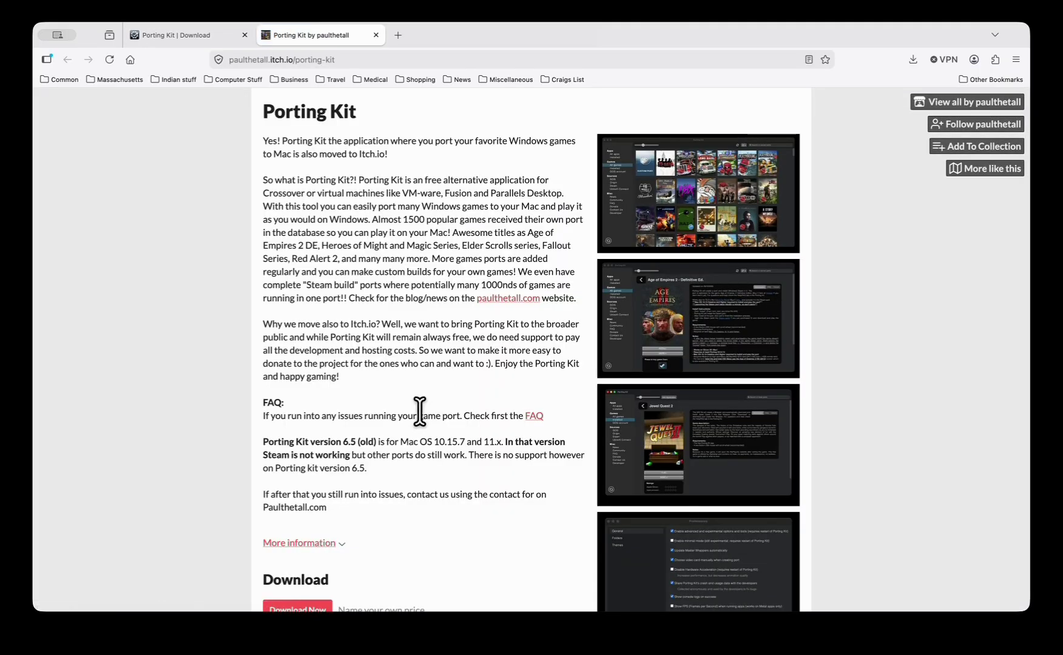
scroll(420, 411, "down", 5)
scroll(419, 411, "down", 1)
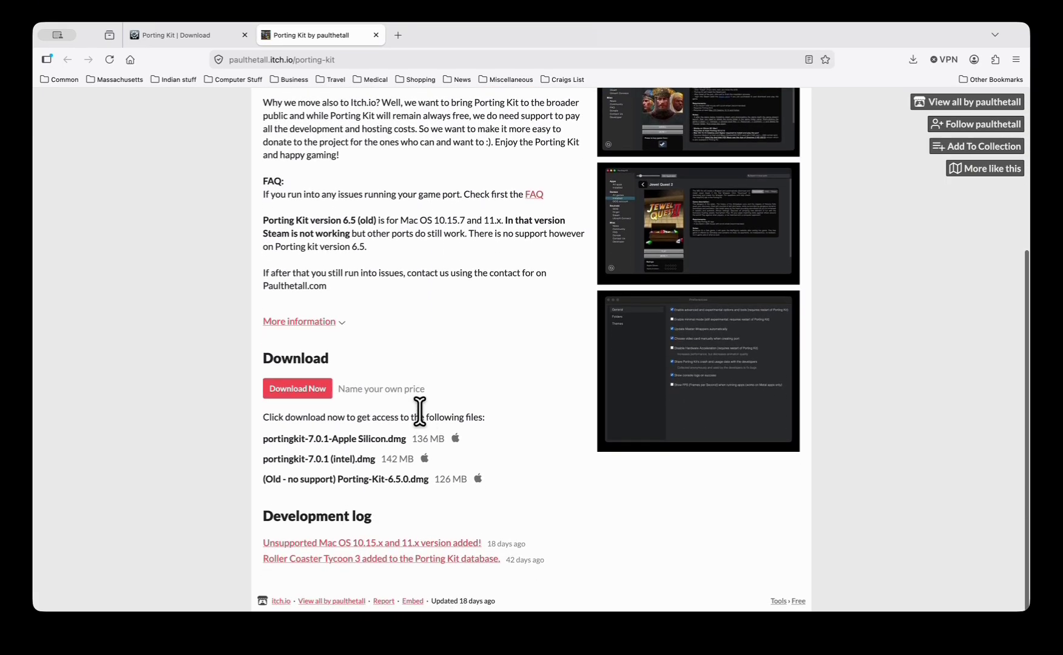
Download portingkit-7.0.1-Apple Silicon.dmg without making a payment and reveal the file in its download folder
left_click(298, 391)
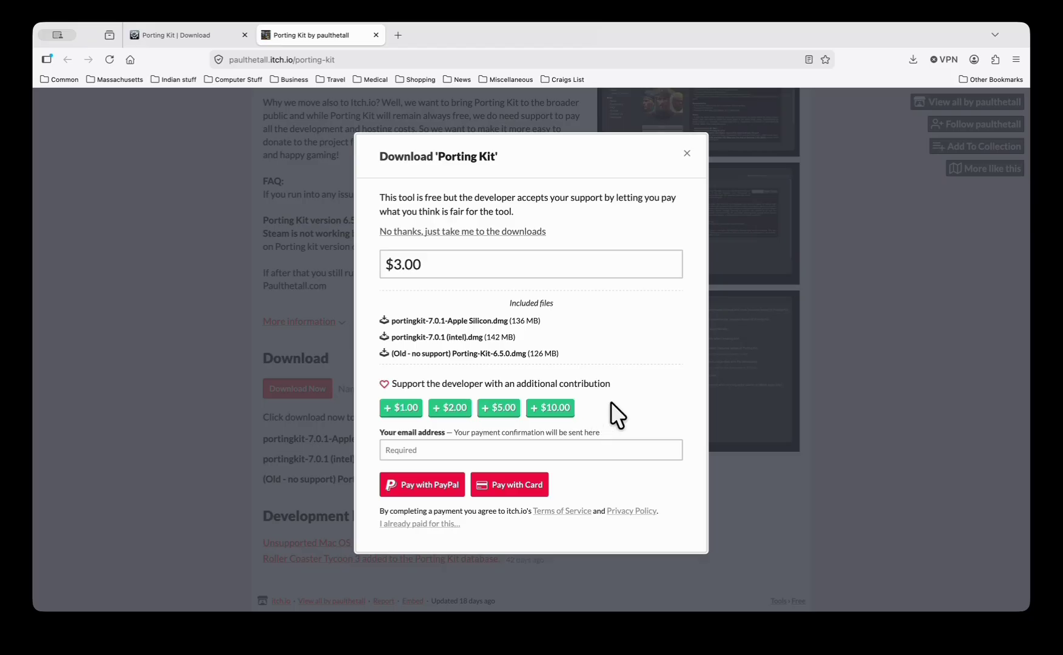
left_click(510, 233)
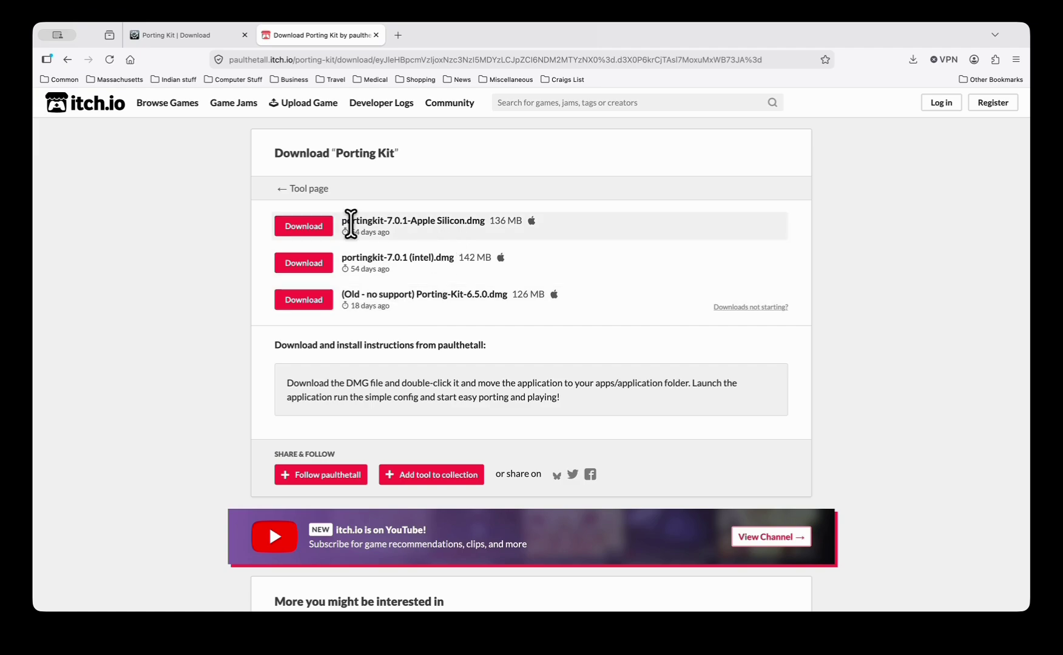
left_click(304, 225)
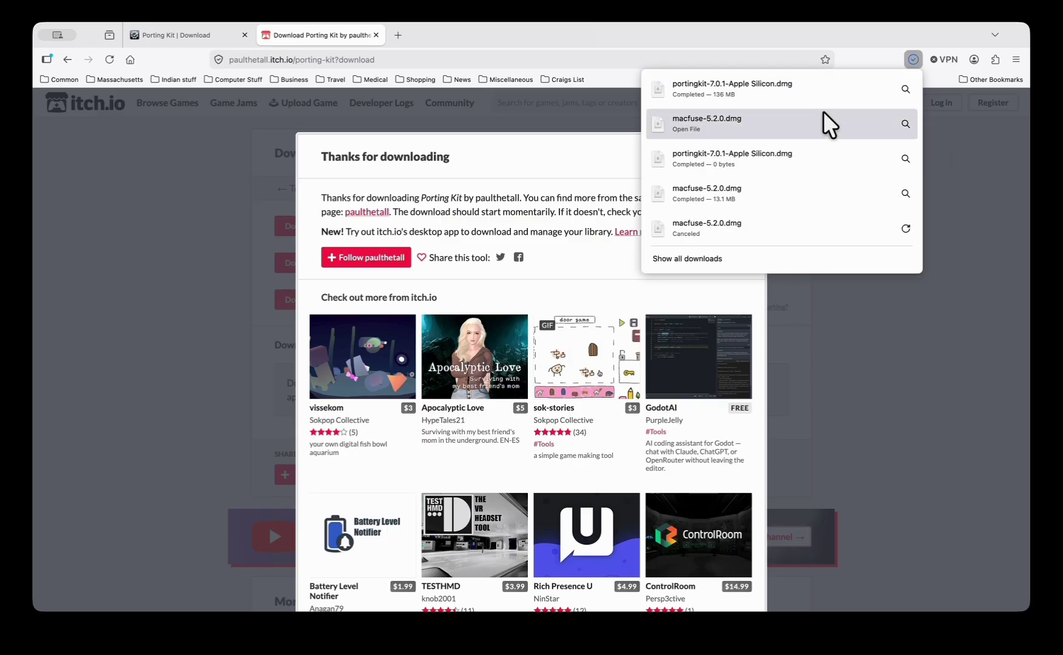
left_click(904, 90)
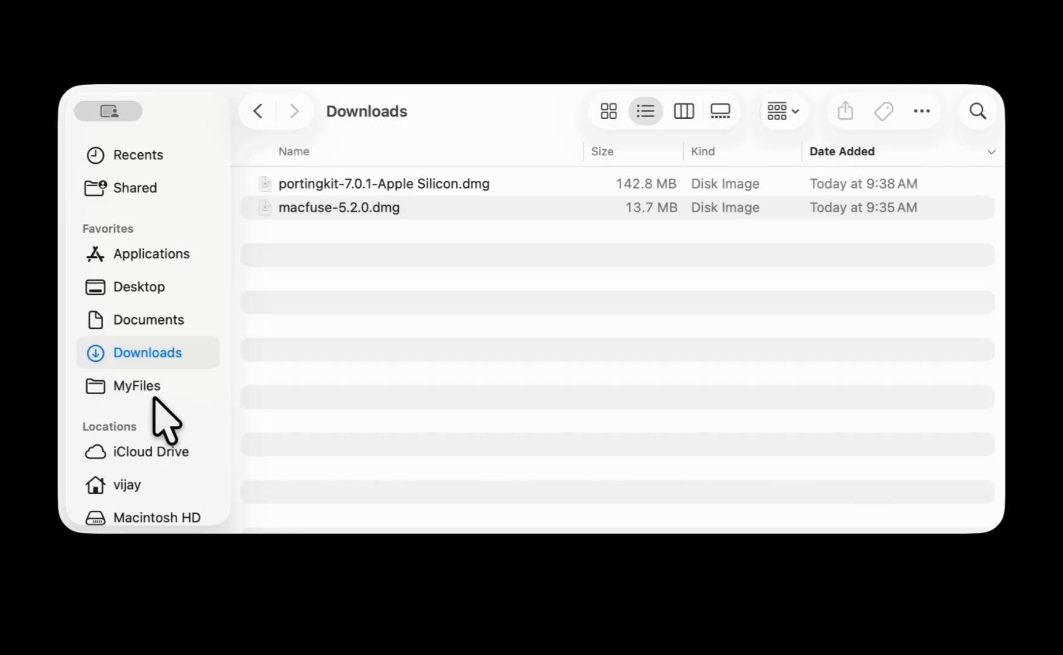
Find Porting Kit in the Applications folder in Finder and launch it
left_click(166, 256)
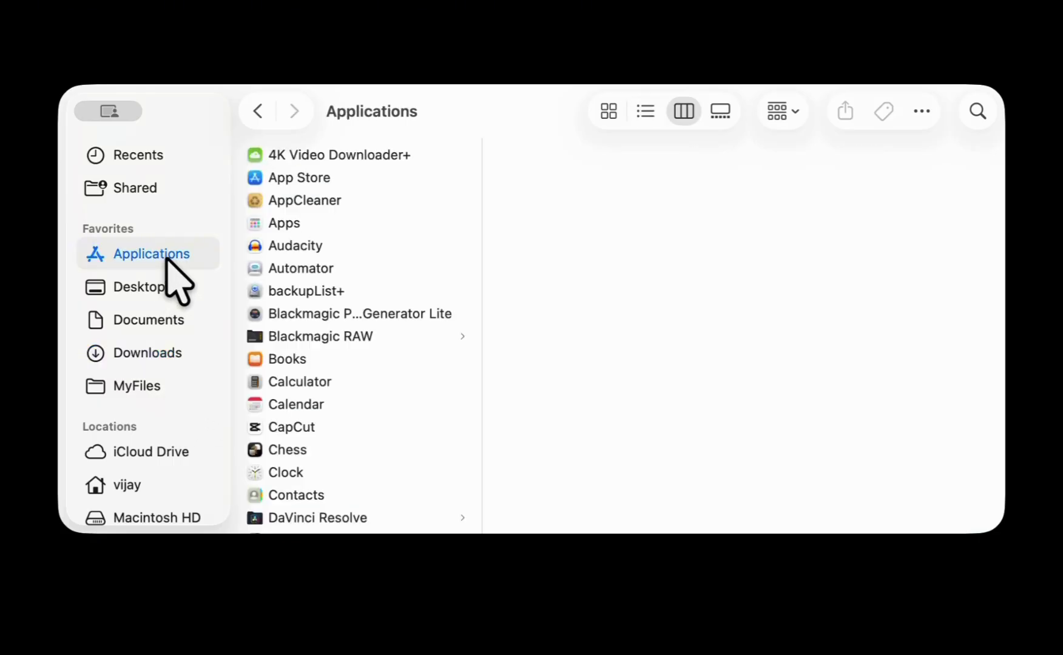
scroll(357, 400, "down", 10)
scroll(358, 399, "down", 10)
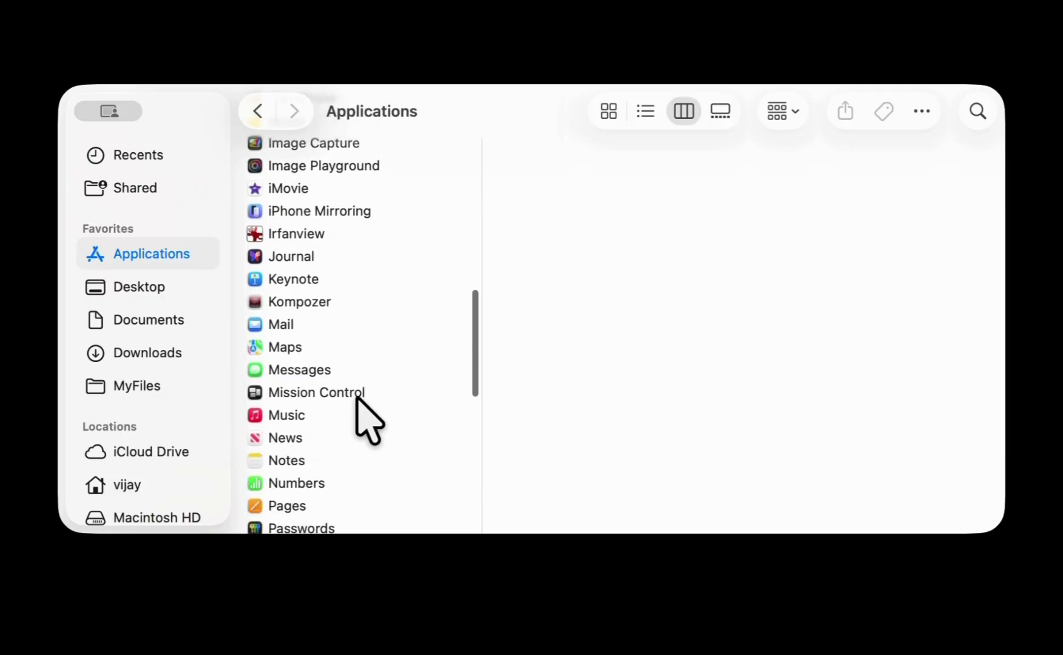
scroll(357, 397, "down", 5)
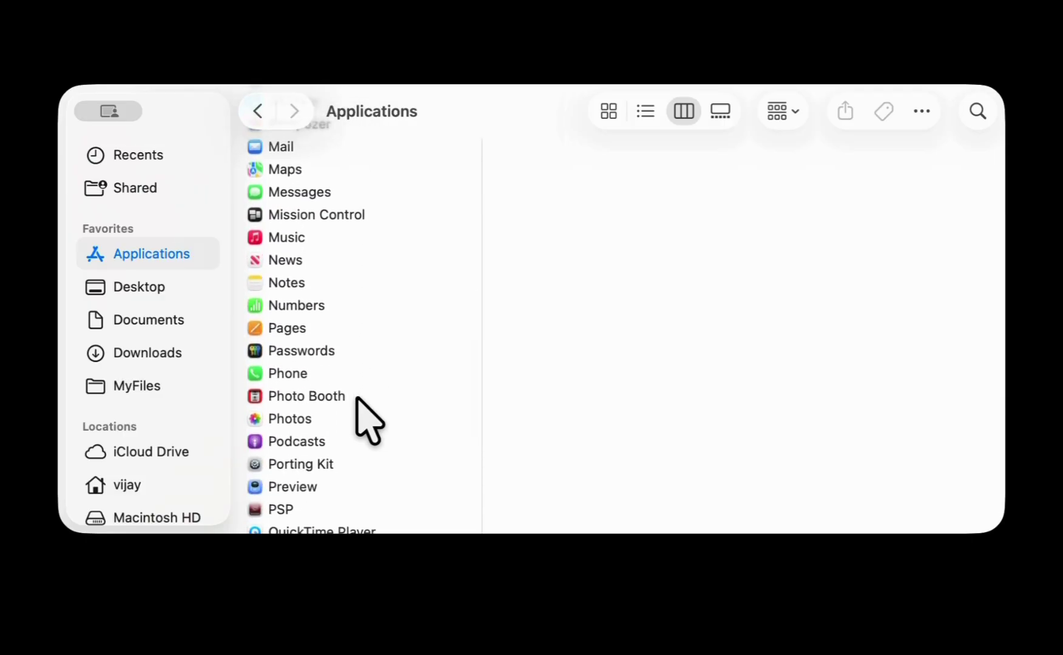
scroll(358, 400, "down", 2)
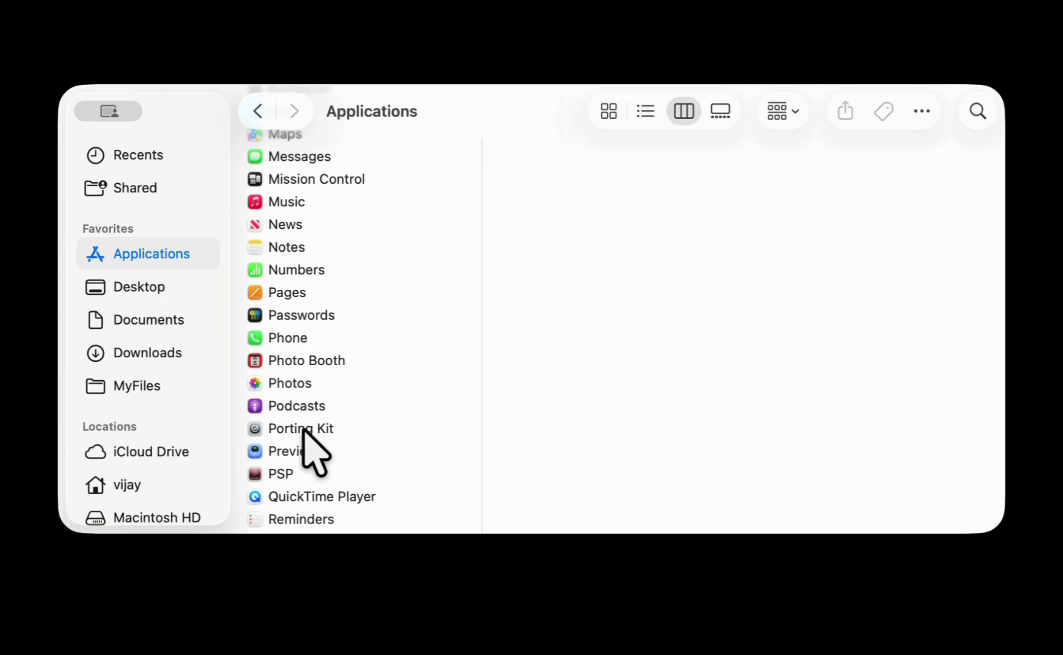
left_click(299, 432)
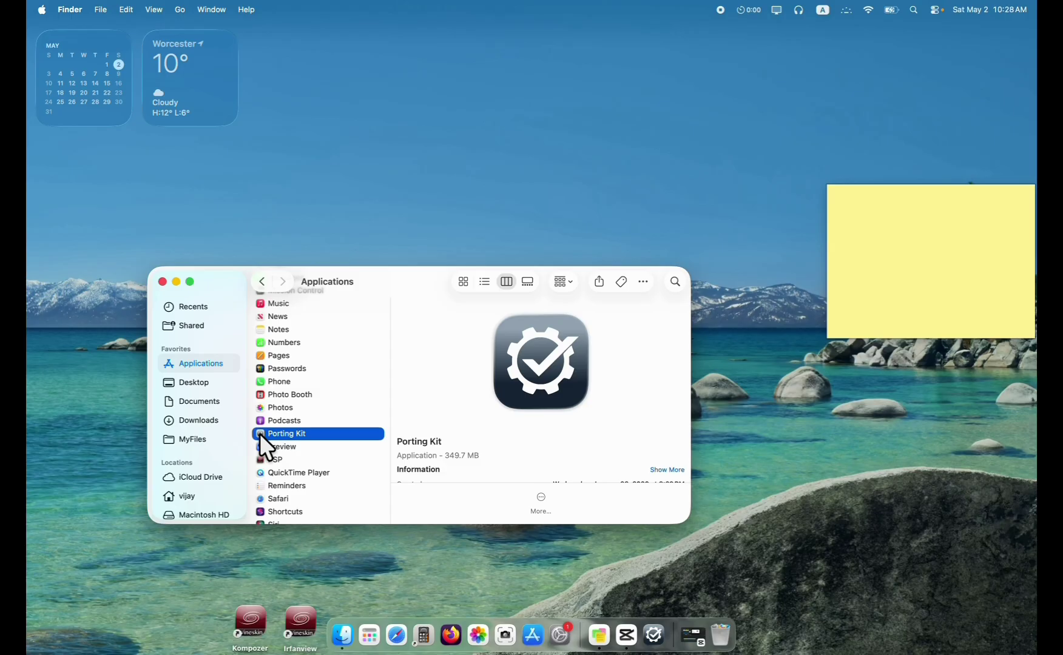
double_click(260, 435)
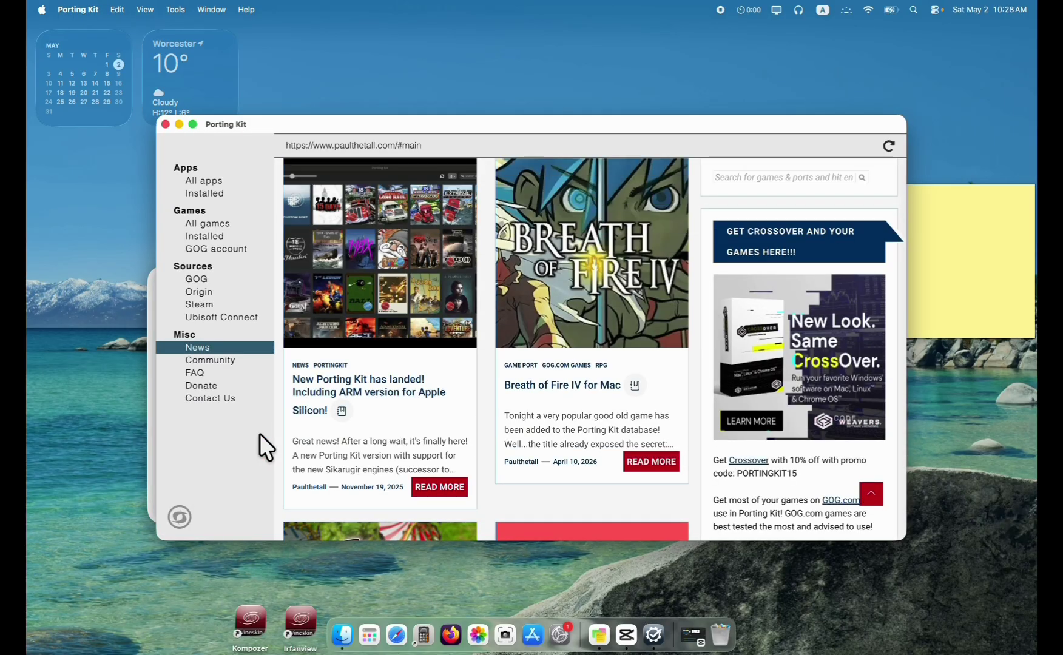
Display all apps available in Porting Kit and close its window
left_click(206, 181)
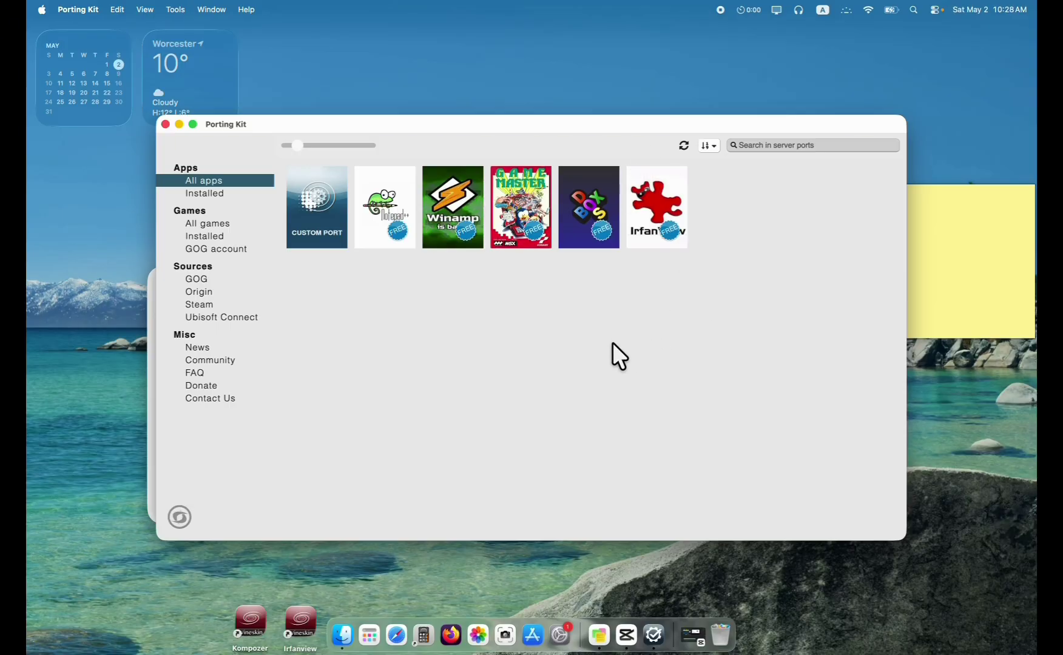
left_click(165, 124)
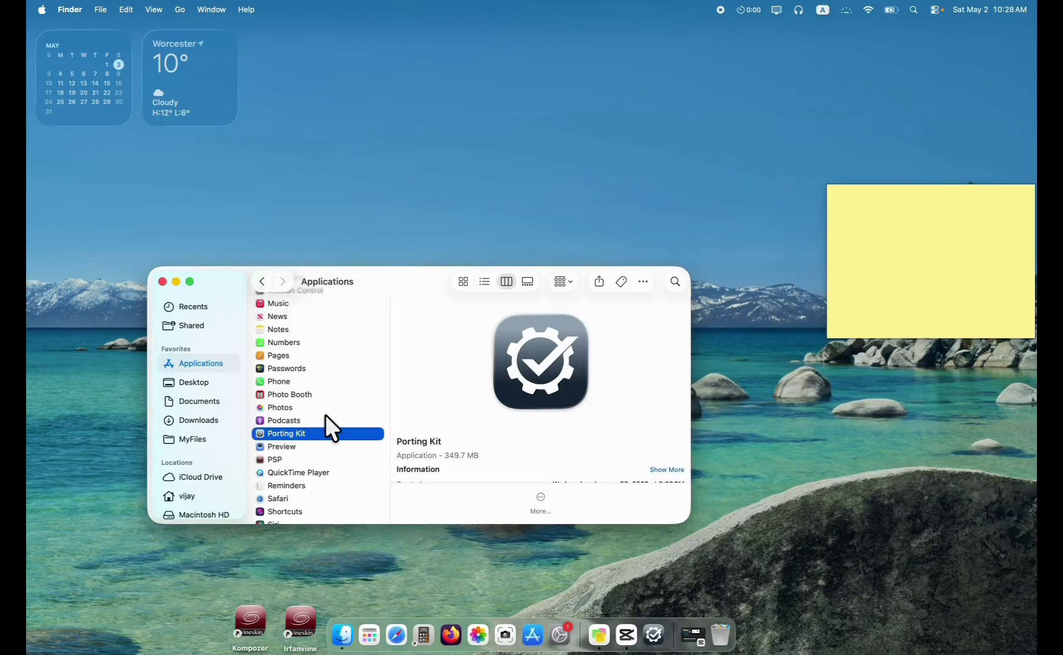
Find Irfanview in the Applications folder in Finder and launch it
scroll(323, 383, "up", 5)
scroll(323, 384, "up", 5)
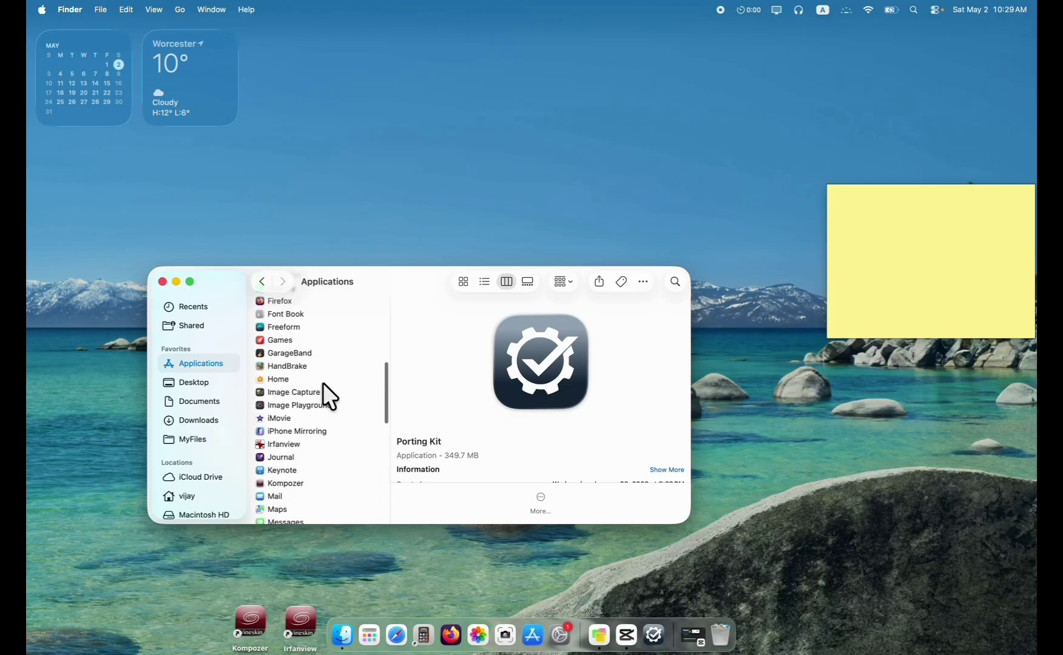
scroll(323, 383, "up", 2)
scroll(323, 383, "down", 3)
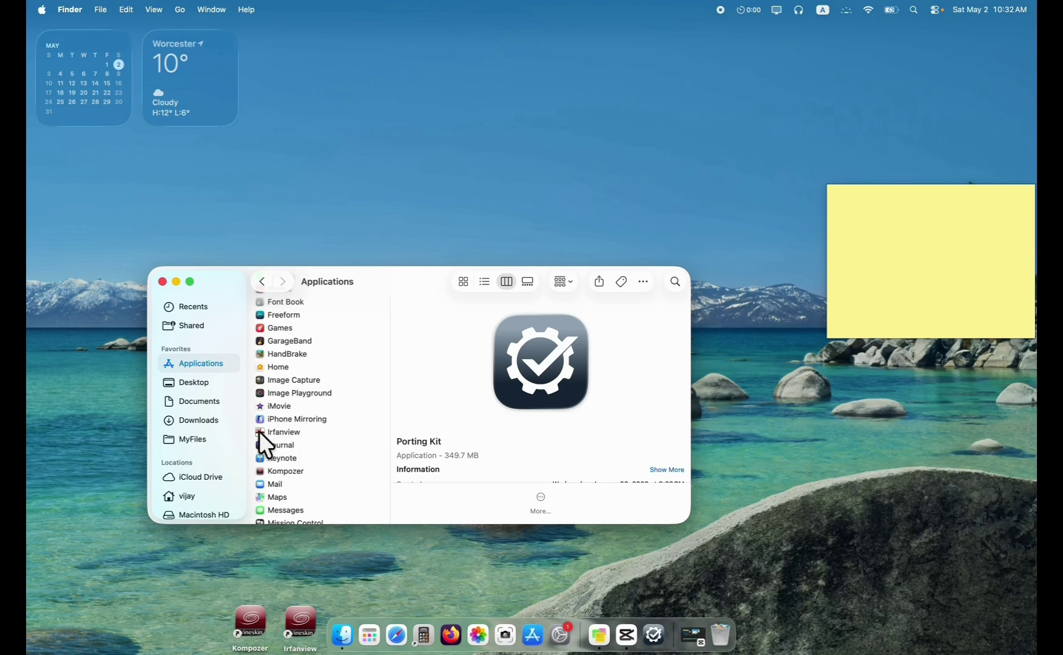
left_click_drag(260, 432, 350, 393)
left_click_drag(263, 432, 264, 432)
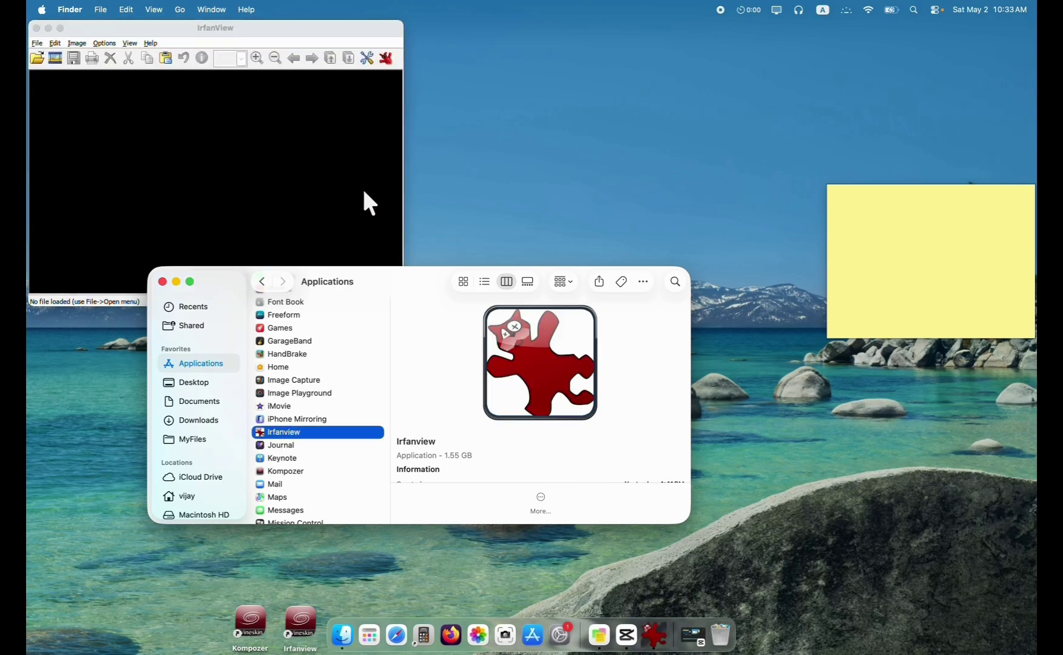
Bring the IrfanView window to the front and enlarge it to fill the screen
left_click(352, 26)
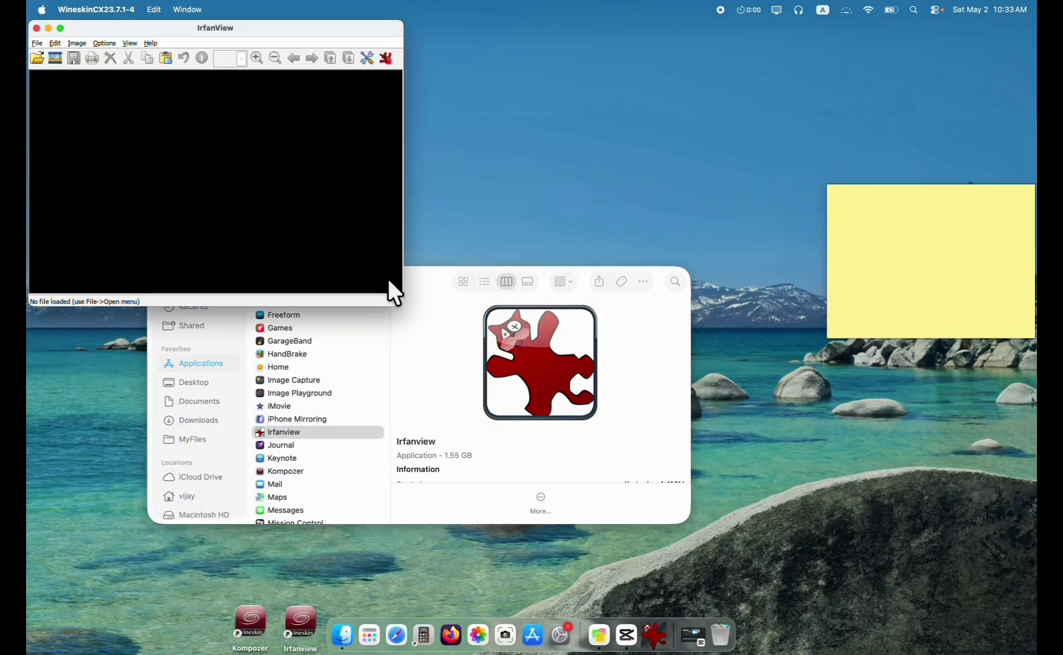
left_click_drag(394, 299, 1034, 614)
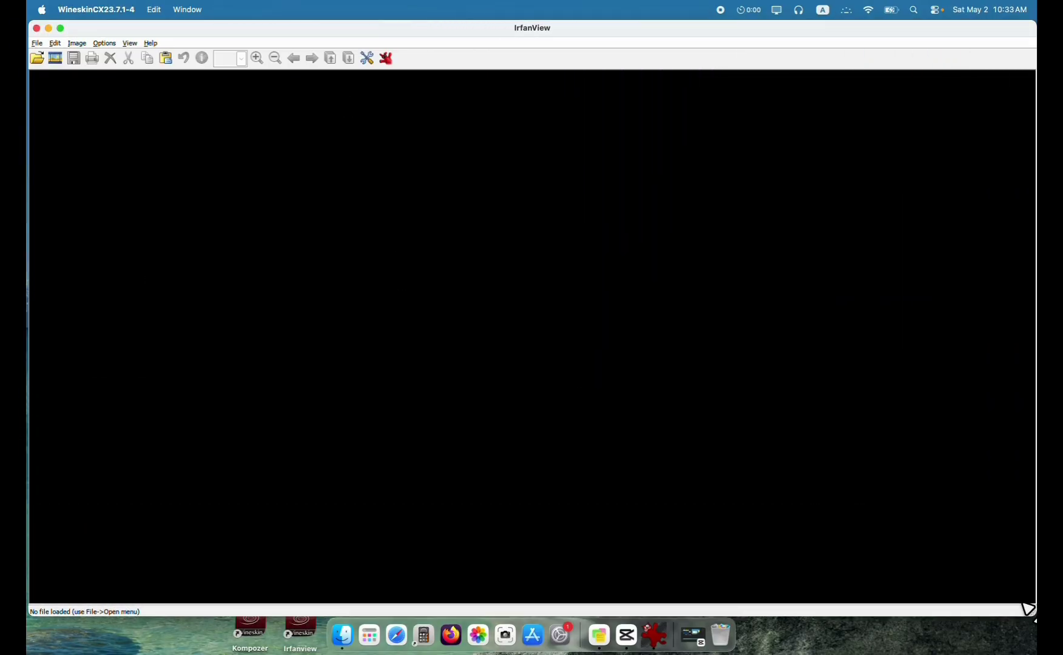